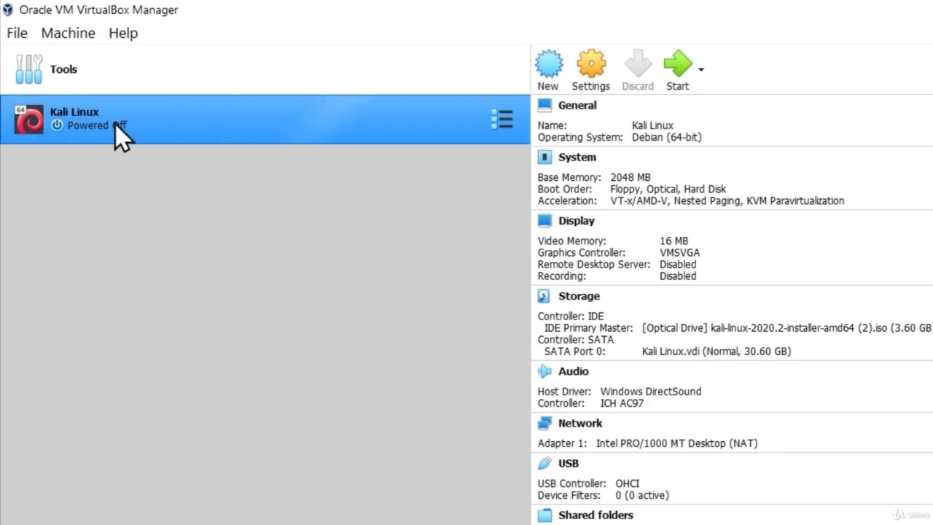
- Start the Kali Linux VM, dismiss the keyboard auto-capture notice, and maximize its window
left_click(676, 63)
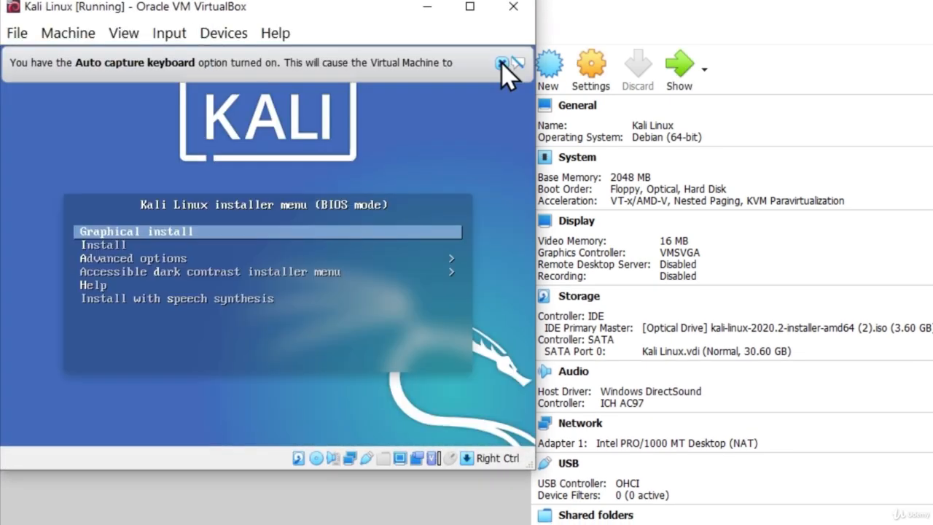
left_click(501, 63)
left_click(469, 6)
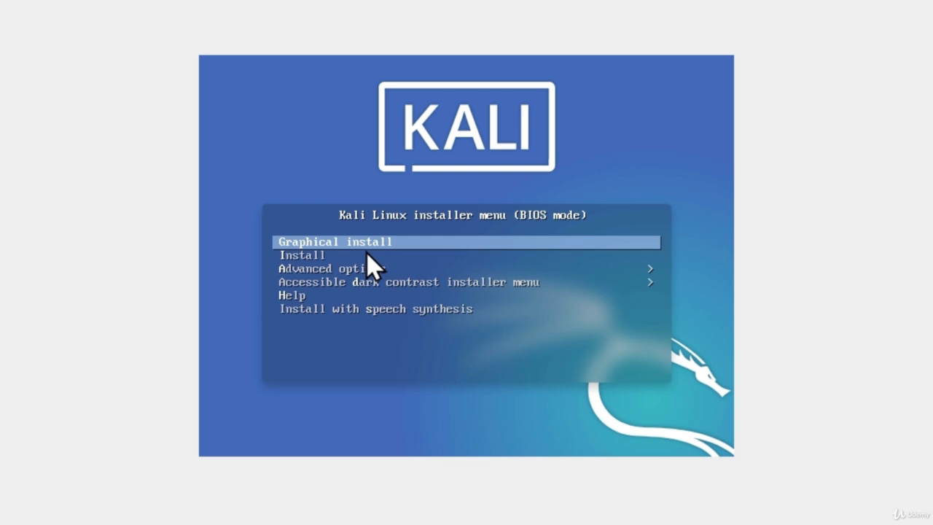
- Launch Graphical install from the Kali boot menu
key("Return")
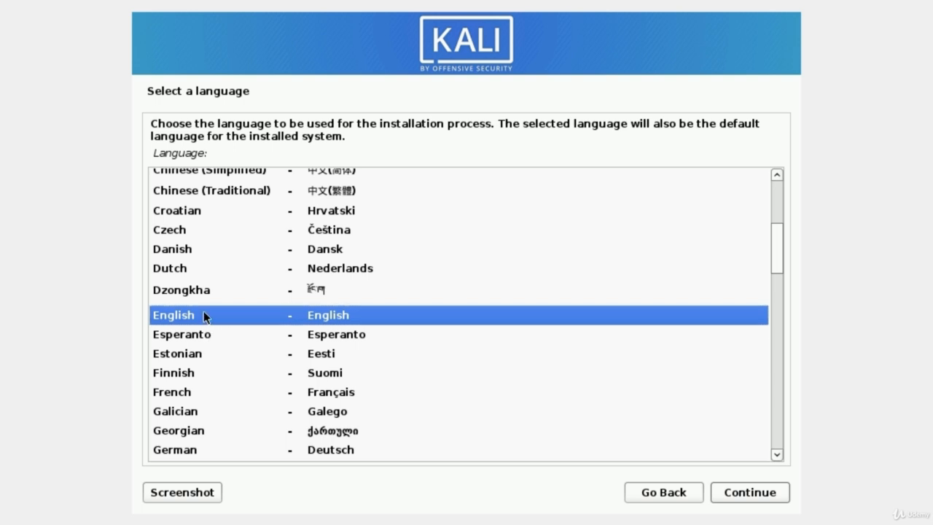
- Confirm English as the installer language and United States as the location
left_click(175, 337)
left_click(180, 316)
left_click(741, 491)
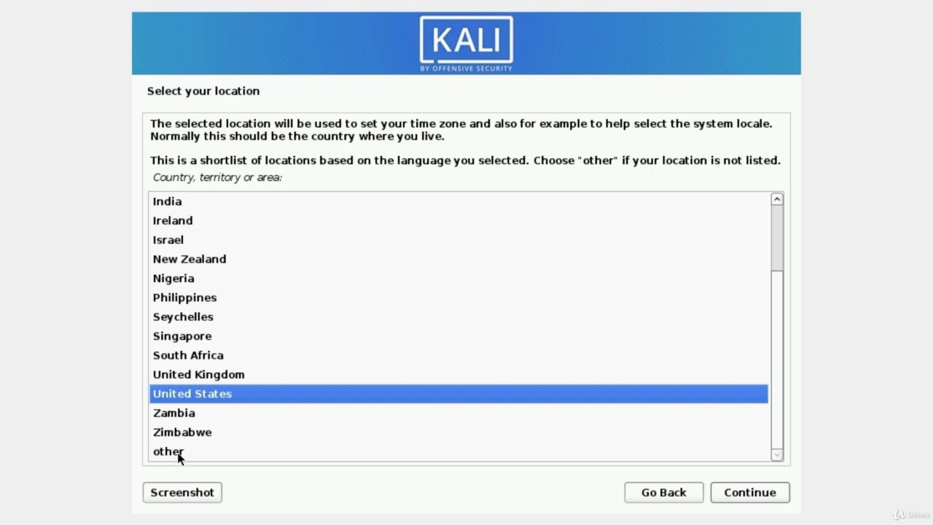
left_click(757, 500)
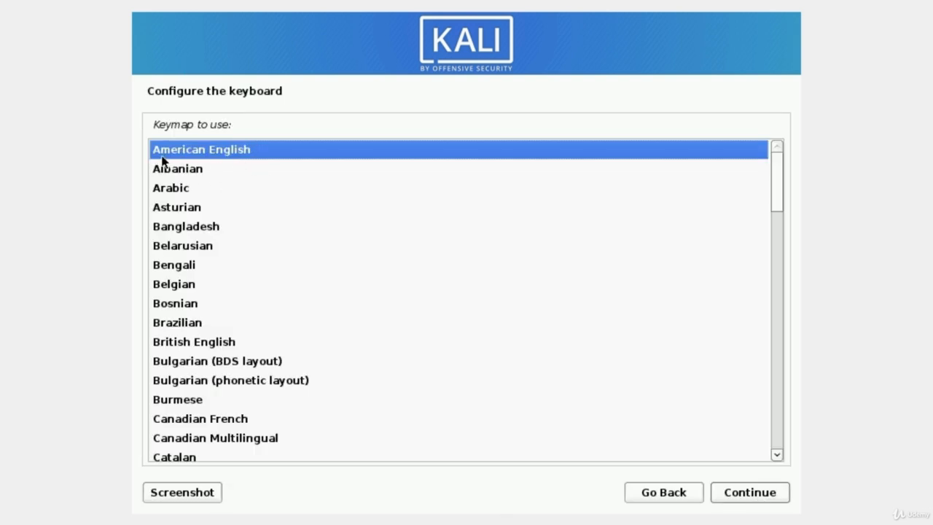
- Accept American English as the keyboard keymap
left_click(749, 495)
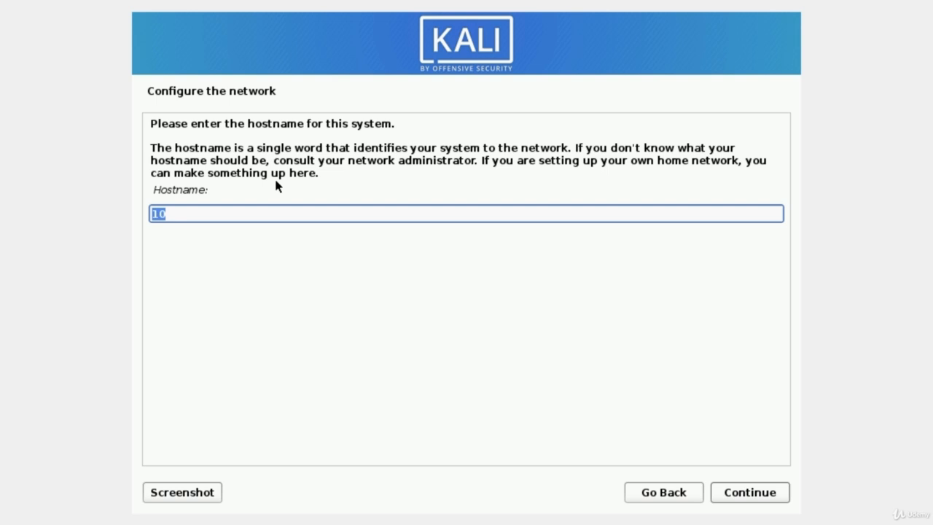
- Set the hostname to 'Kali' and leave the domain name empty
type("Kali")
left_click(753, 501)
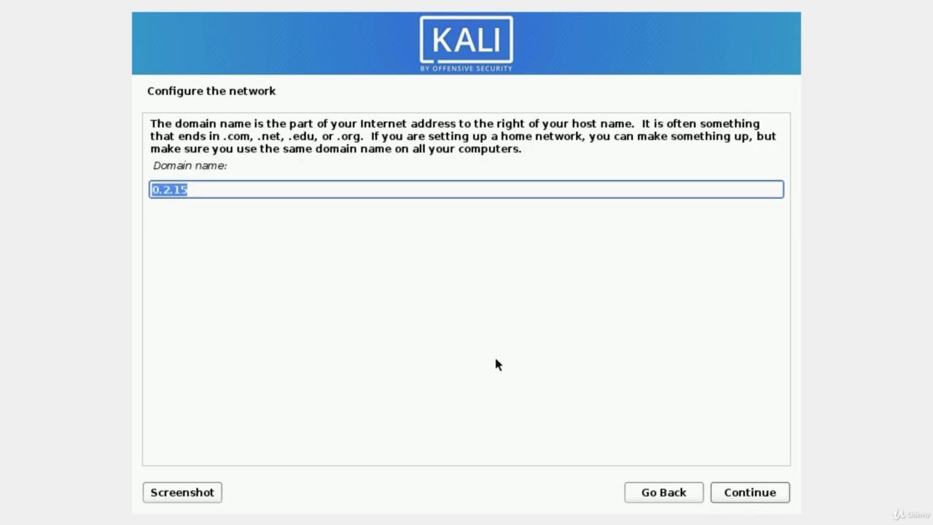
key("BackSpace")
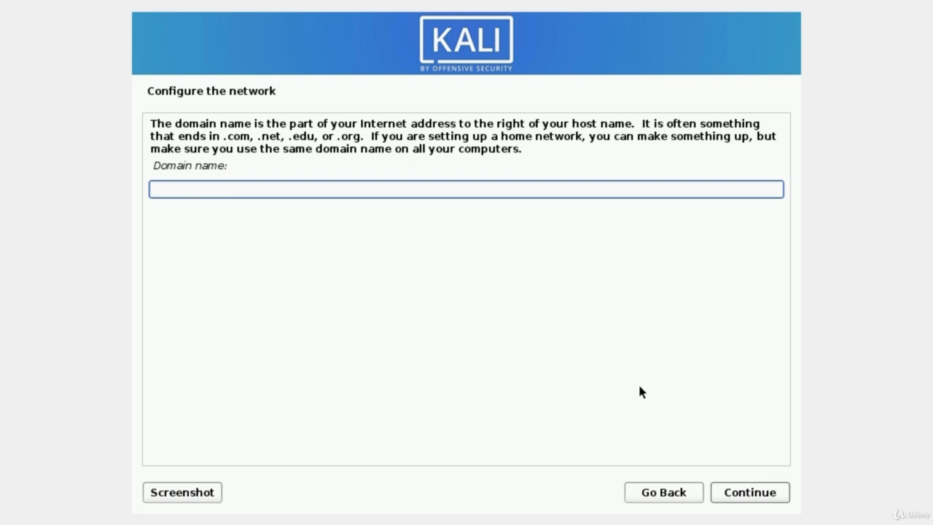
left_click(746, 497)
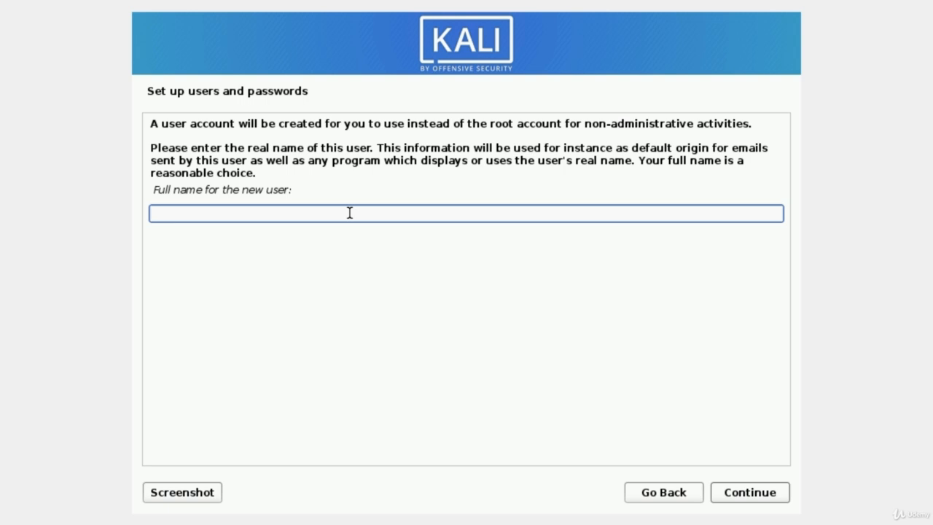
- Enter the new user's full name and accept the suggested username
type("MrHacker")
left_click(753, 500)
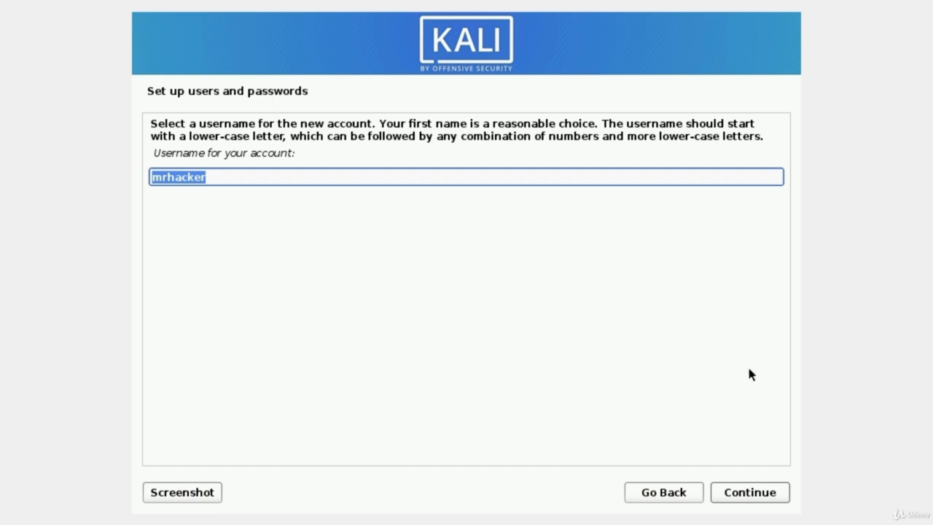
left_click(746, 494)
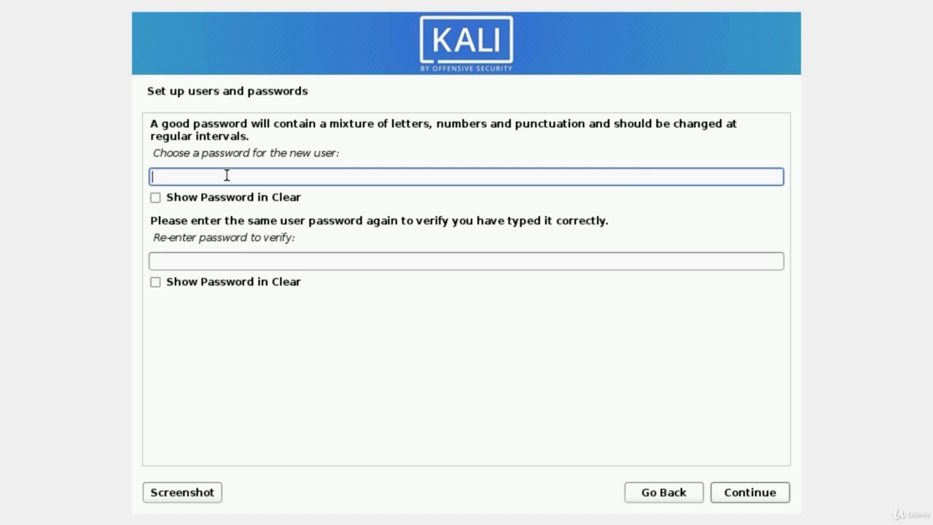
- Type the user account password in both password fields and submit it
type("kali")
key("BackSpace")
key("BackSpace")
key("BackSpace")
key("BackSpace")
type("kalikali")
key("Tab")
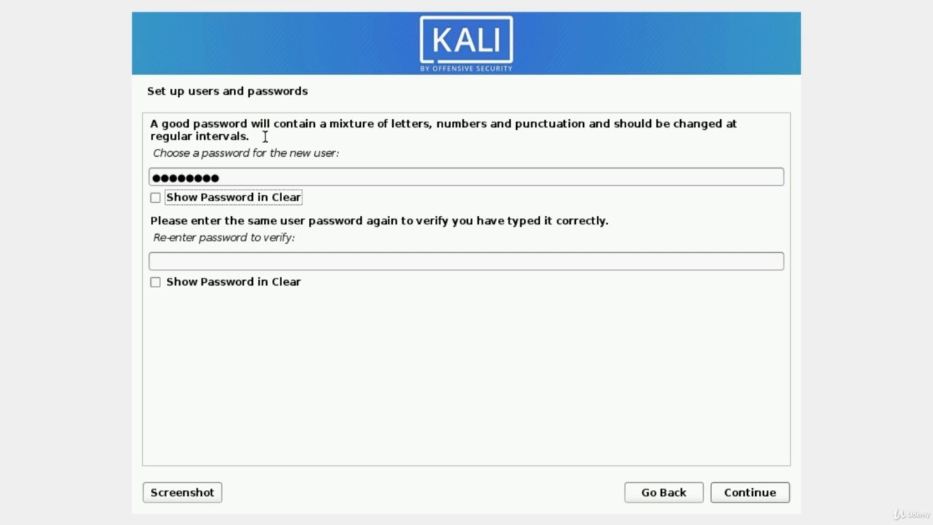
key("Tab")
type("kali")
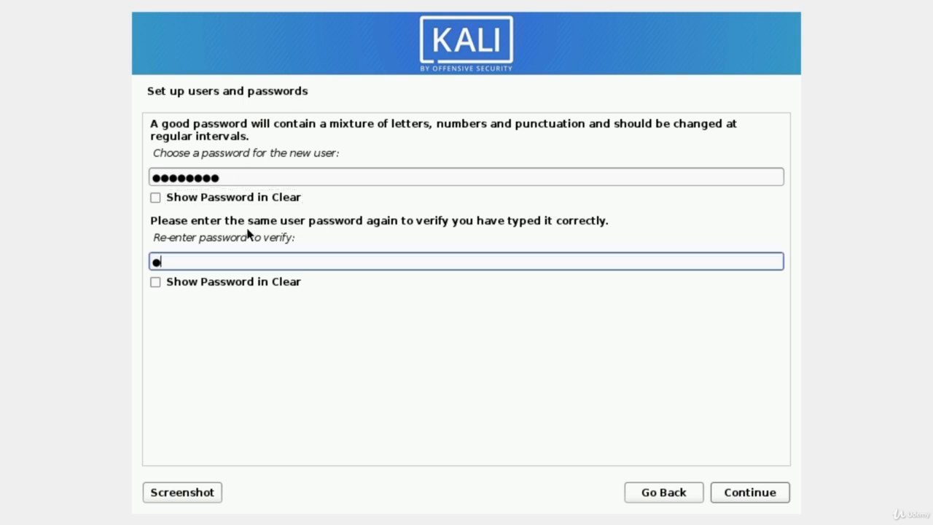
type("kali")
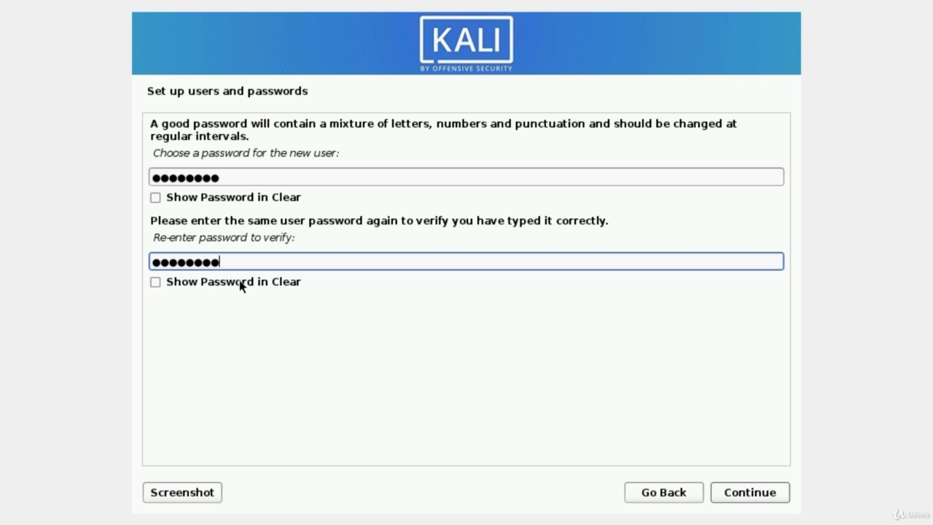
left_click(749, 494)
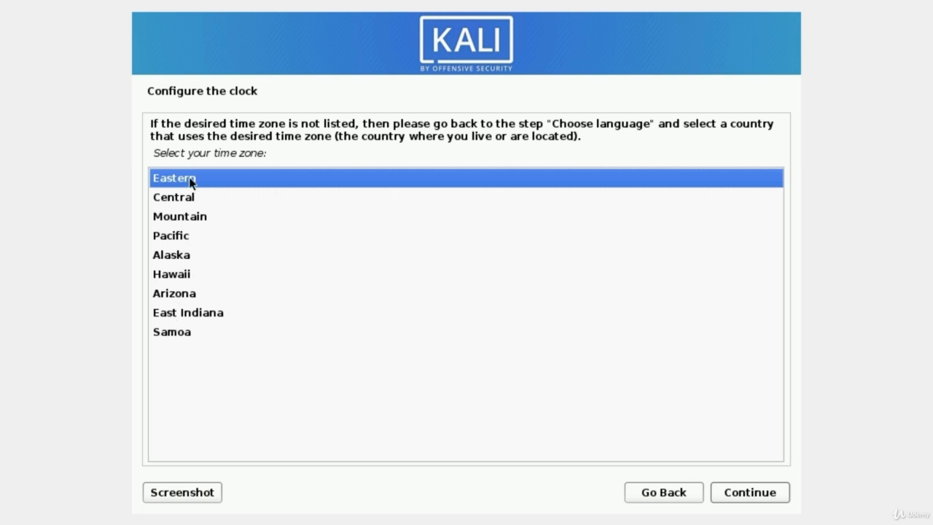
- Accept Eastern as the clock's time zone
left_click(750, 498)
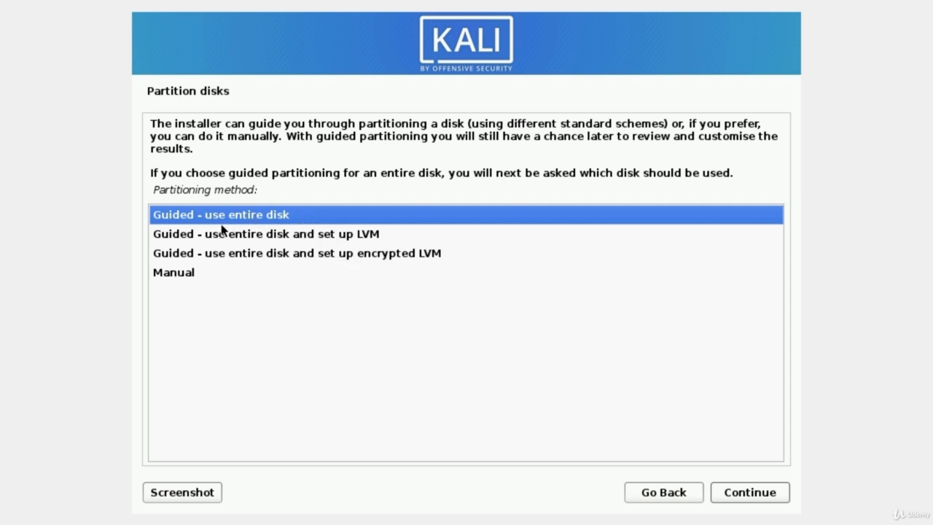
- Guided-partition the entire 32.9 GB VBOX HARDDISK with all files in one partition
left_click(739, 501)
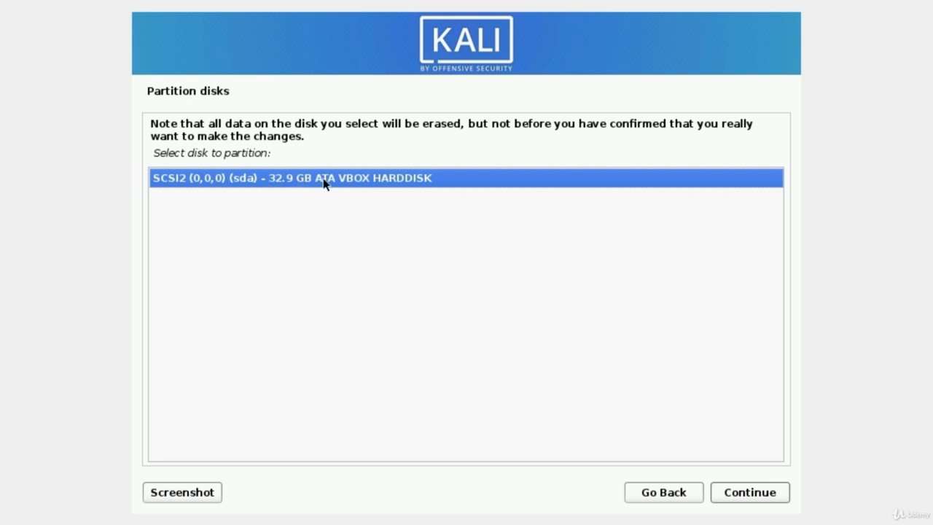
left_click(736, 495)
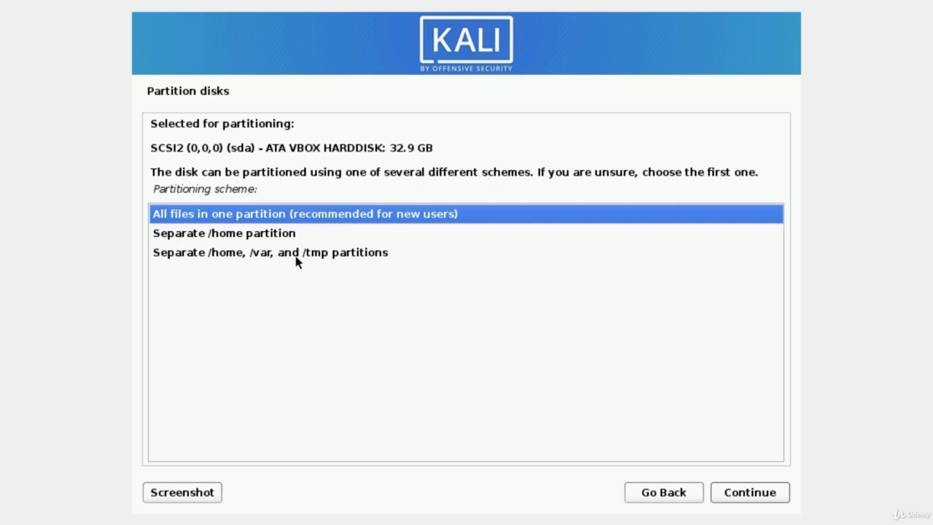
left_click(181, 215)
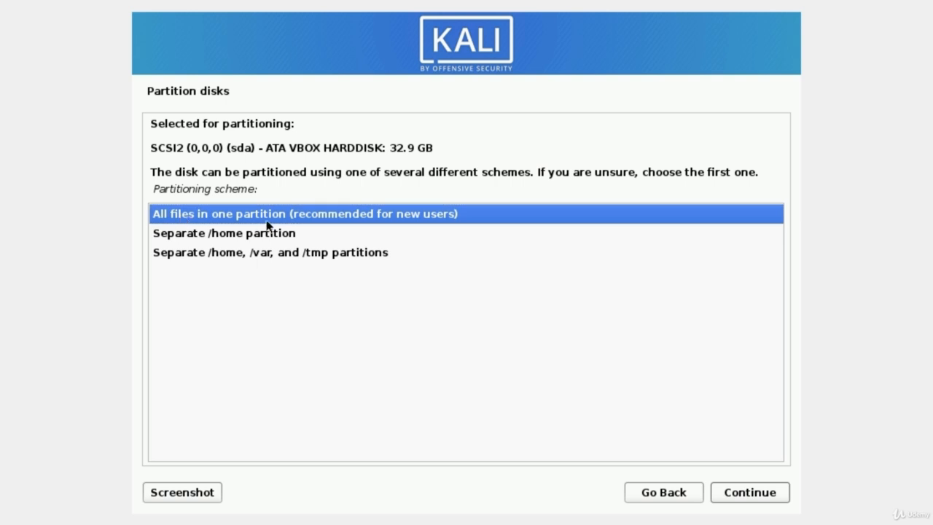
left_click(753, 497)
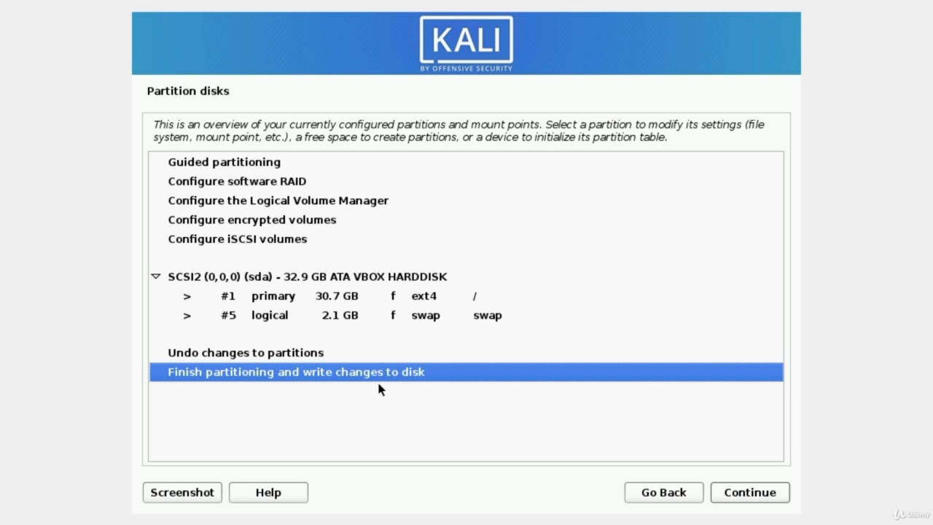
- Finish partitioning and confirm Yes to write the changes to disk
left_click(750, 500)
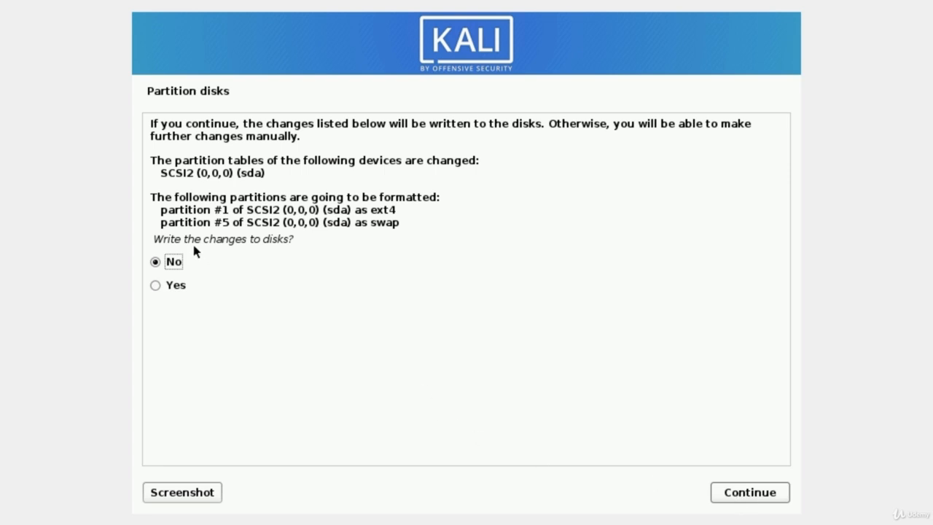
left_click(156, 284)
left_click(739, 497)
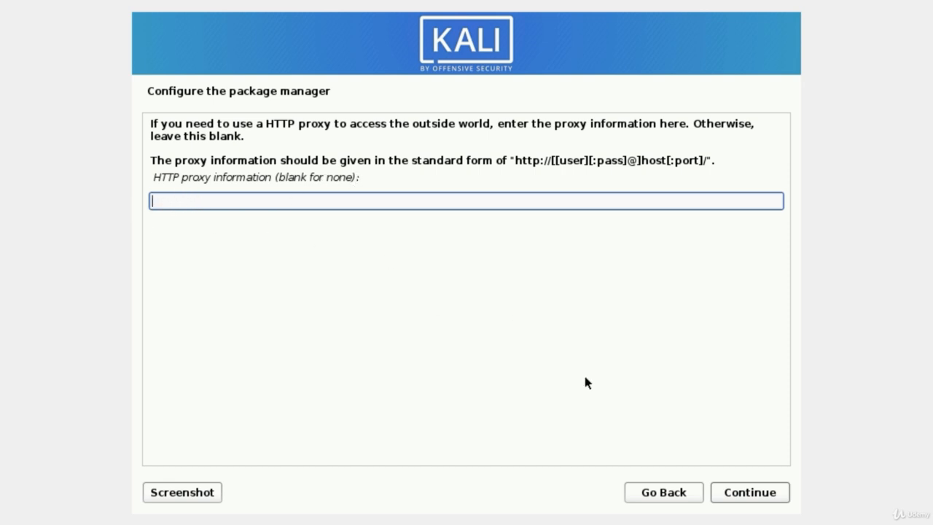
- Leave the HTTP proxy blank and continue to the Software selection list
left_click(754, 494)
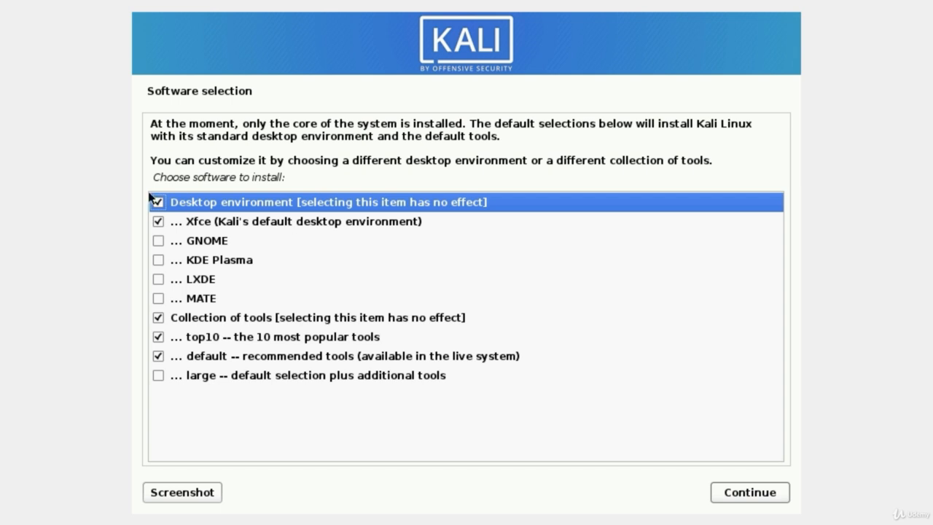
- Add the 'large' tool collection to Xfce, top10 and default, and start installing
left_click(157, 375)
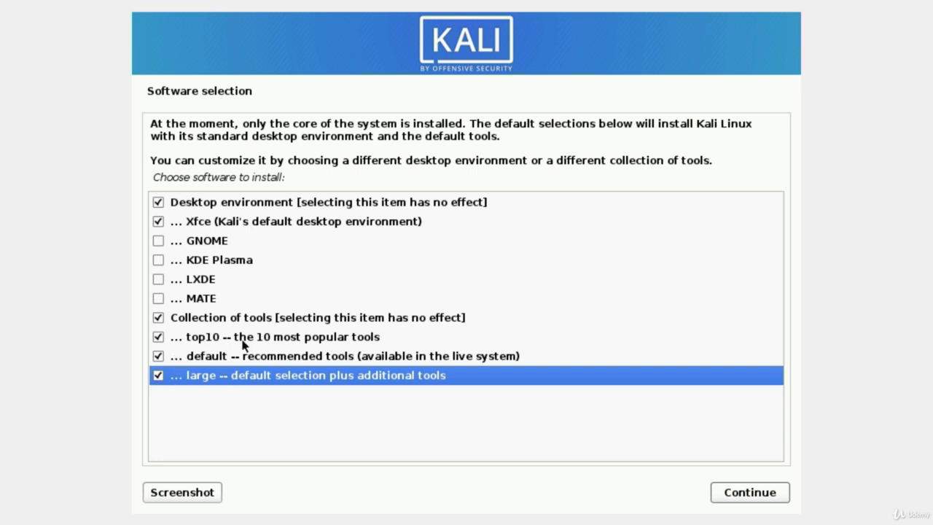
left_click(736, 495)
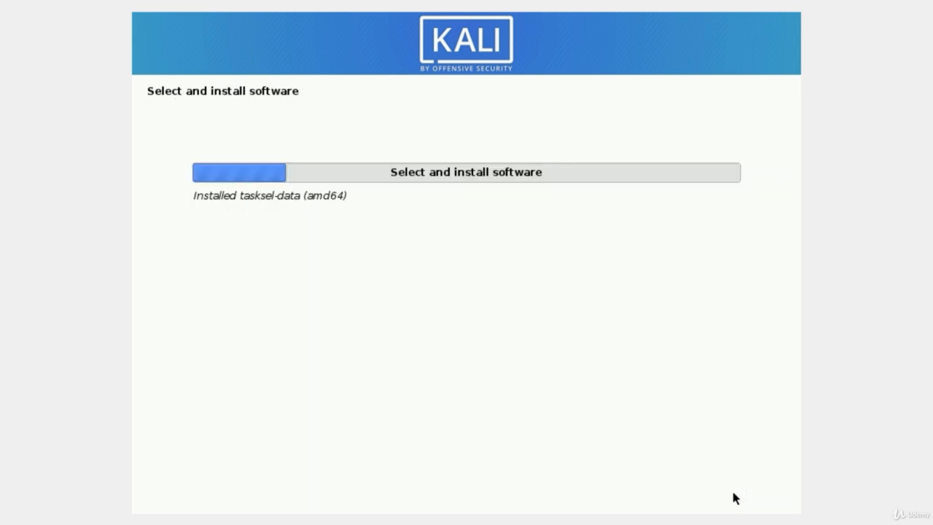